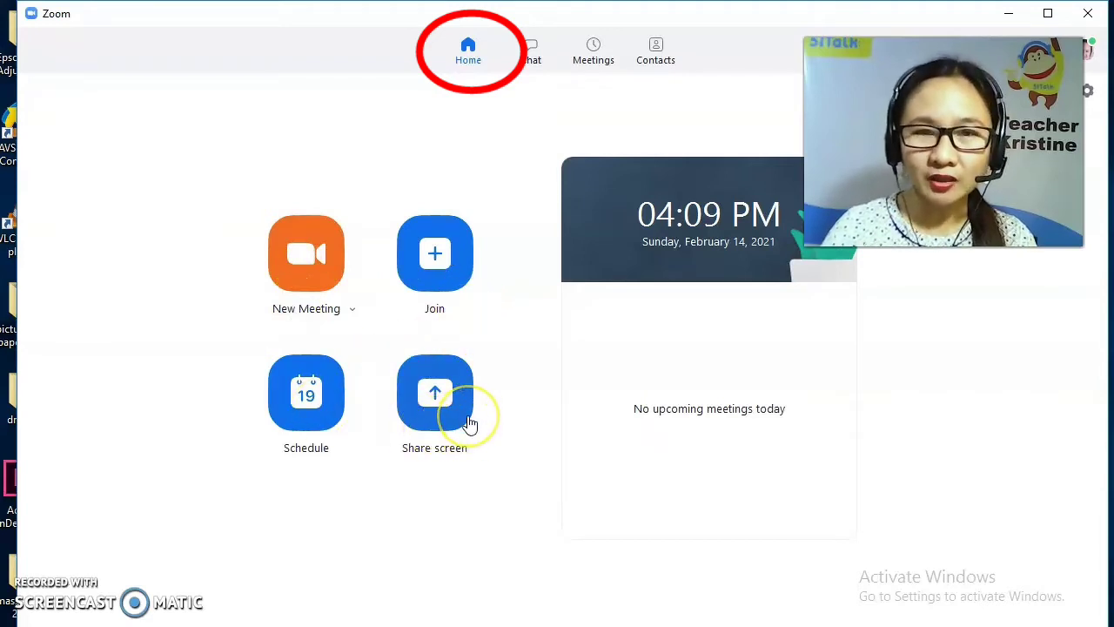
# Send another 'hi' in the recent chat conversation, then view the personal meeting ID page
pyautogui.click(528, 48)
pyautogui.write('hi')
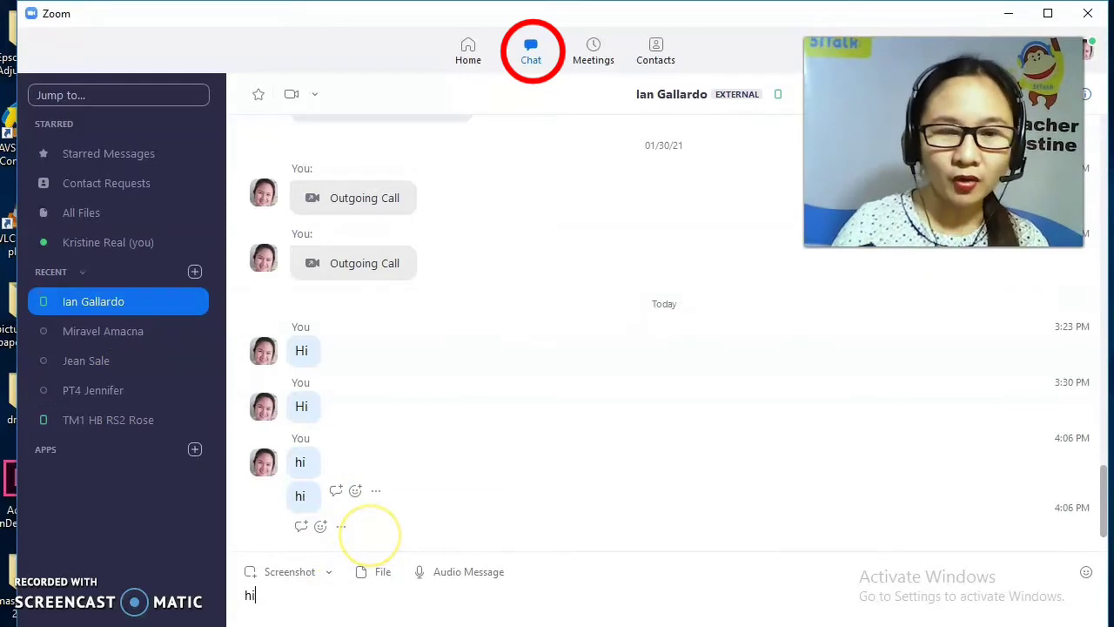
pyautogui.press('Return')
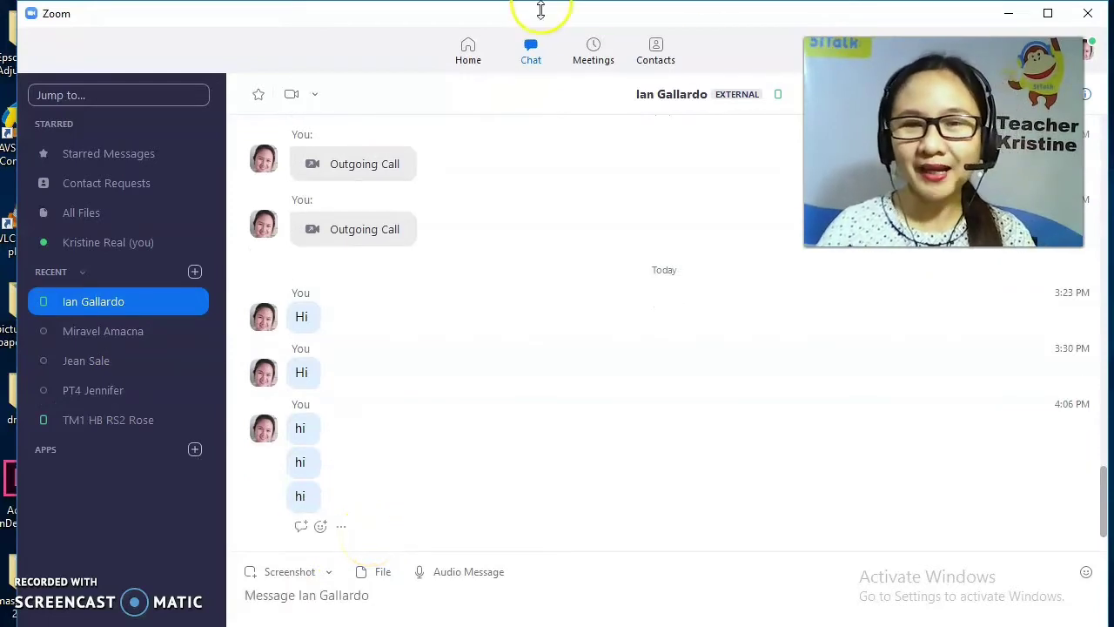
pyautogui.click(594, 49)
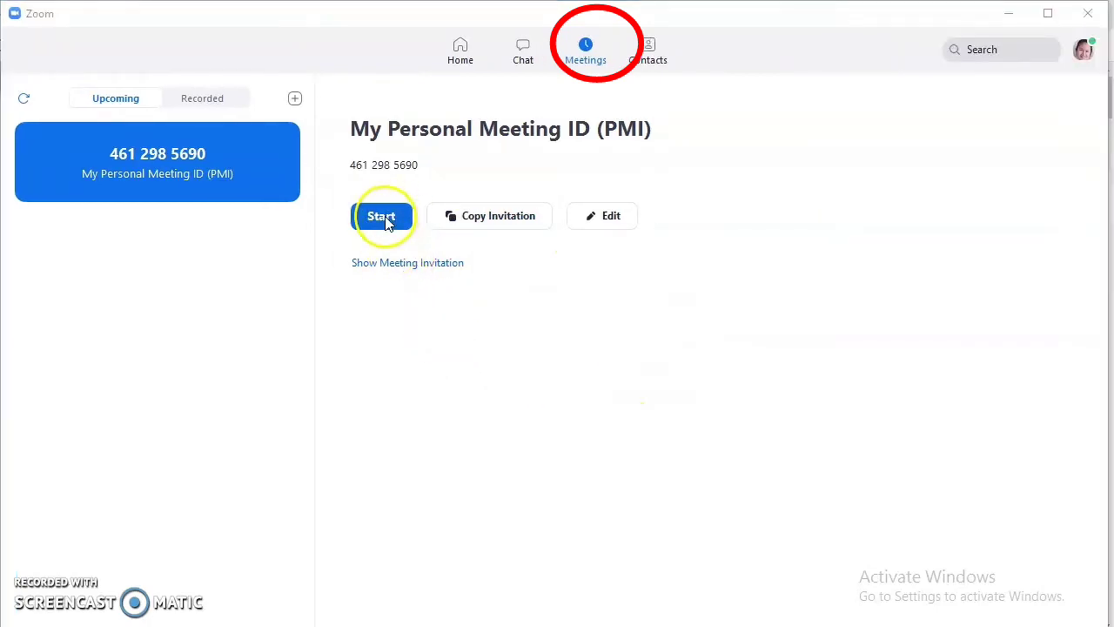
# Start a meeting on My Personal Meeting ID and join with computer audio
pyautogui.click(386, 219)
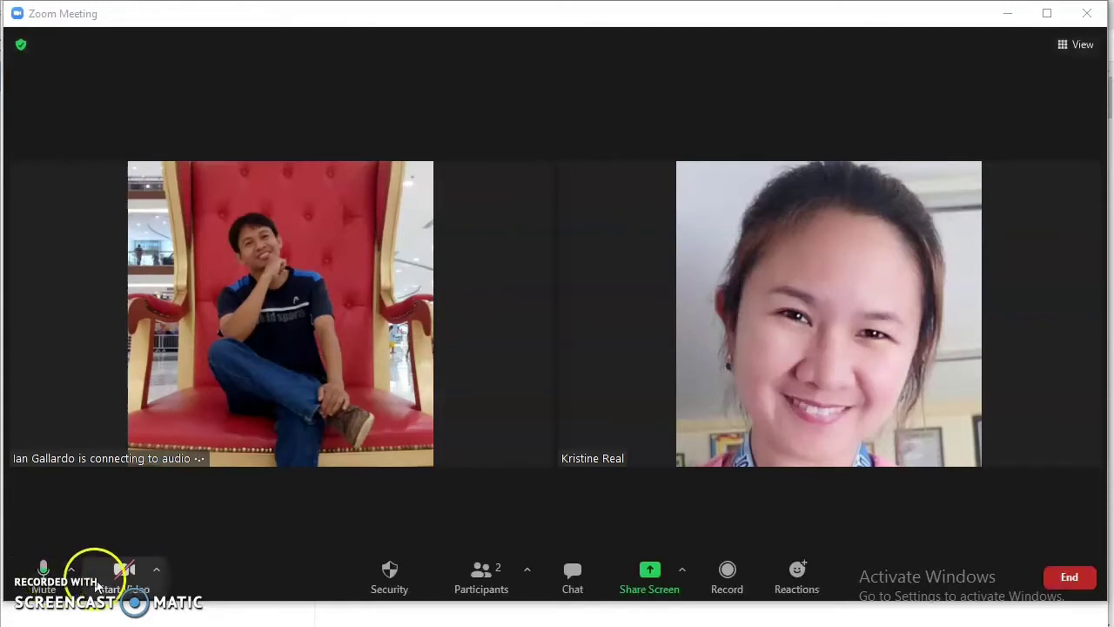
# Turn on the webcam so your own tile shows live video
pyautogui.click(113, 578)
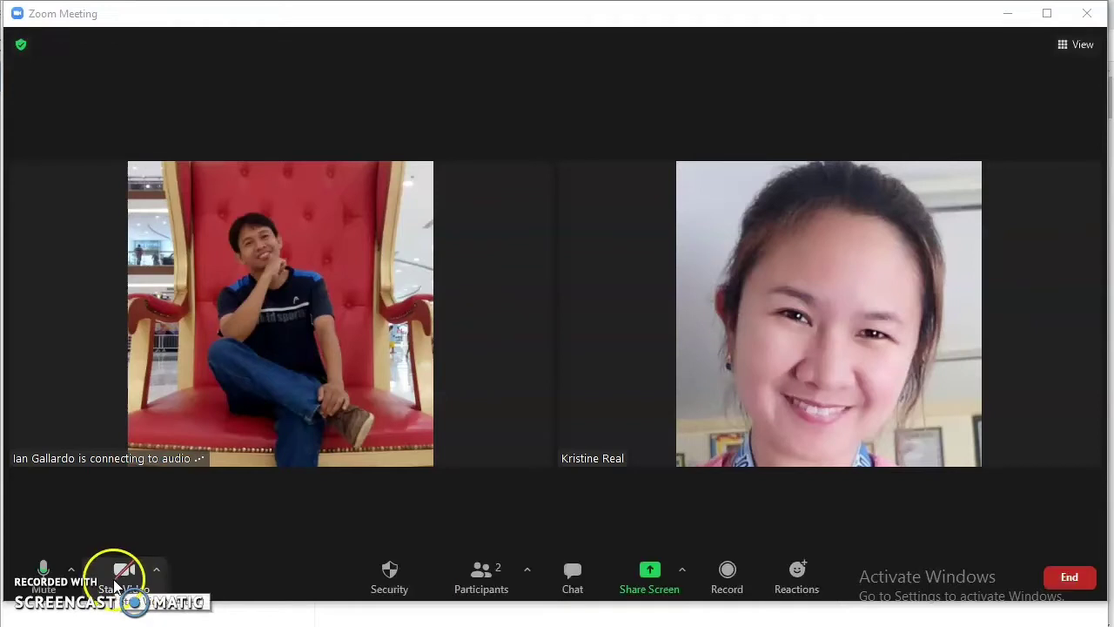
pyautogui.moveTo(739, 332)
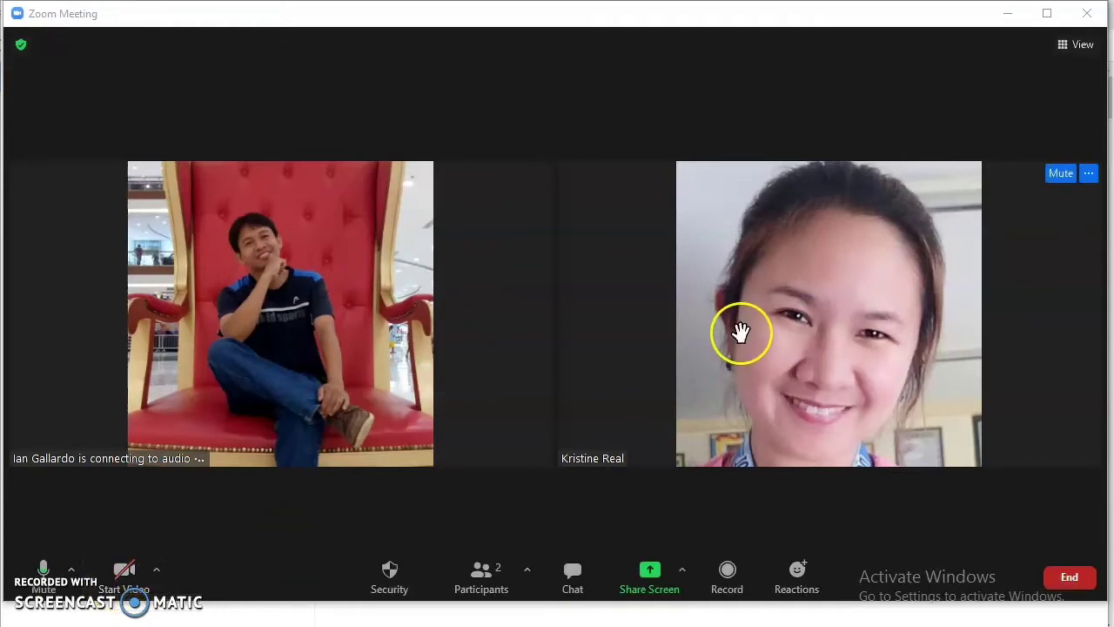
pyautogui.click(126, 574)
pyautogui.moveTo(647, 392)
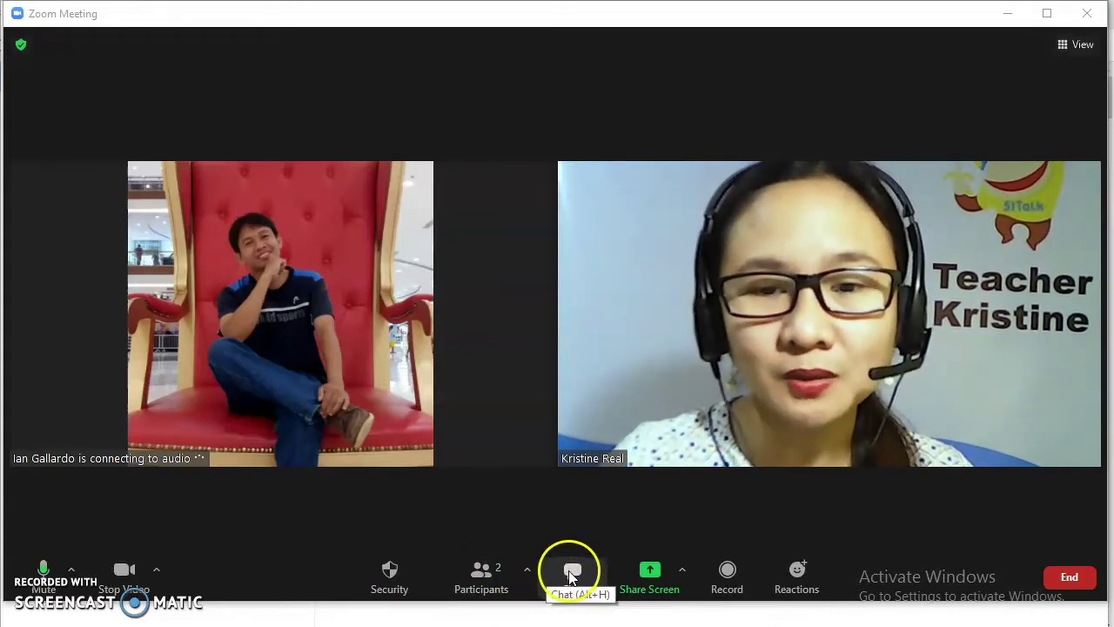
# Send 'Hi' to everyone in the meeting chat, then close the chat panel
pyautogui.click(570, 576)
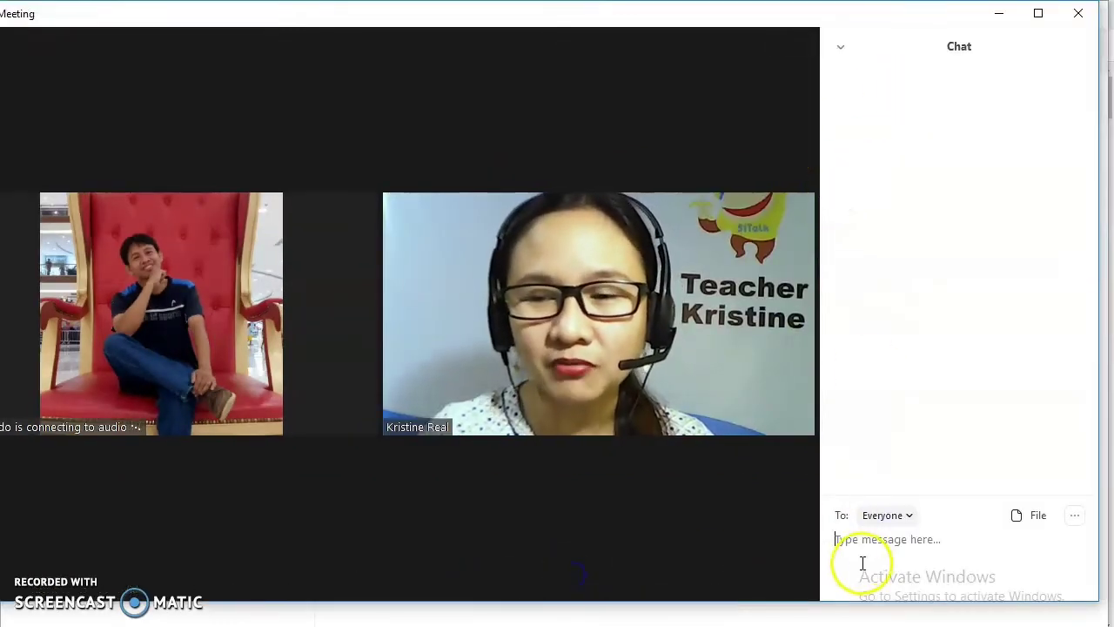
pyautogui.write('Hi')
pyautogui.press('Return')
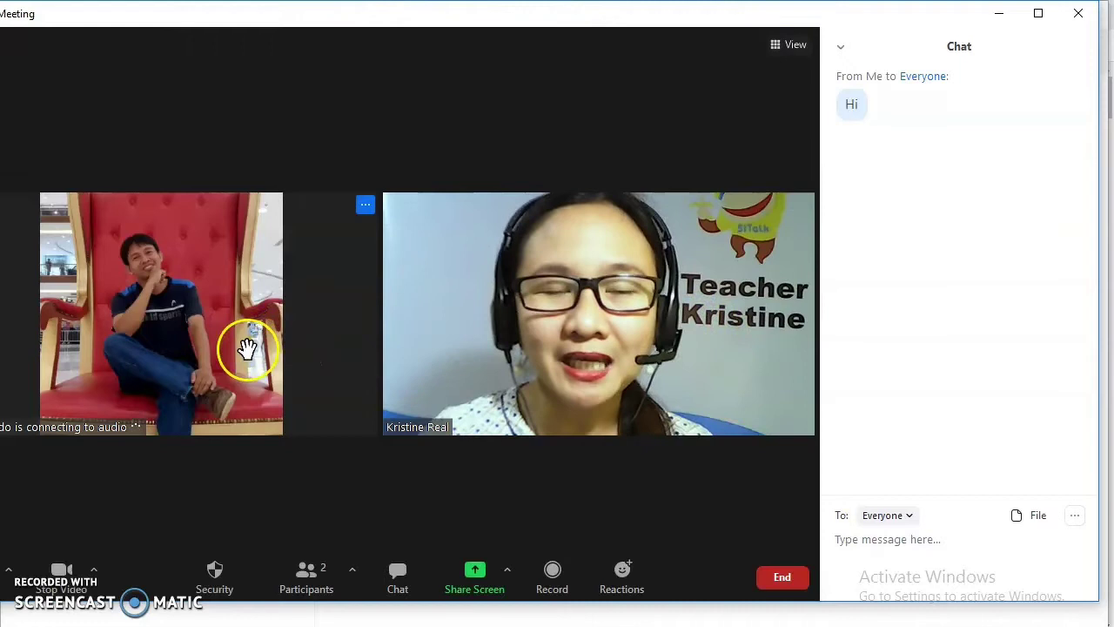
pyautogui.click(390, 579)
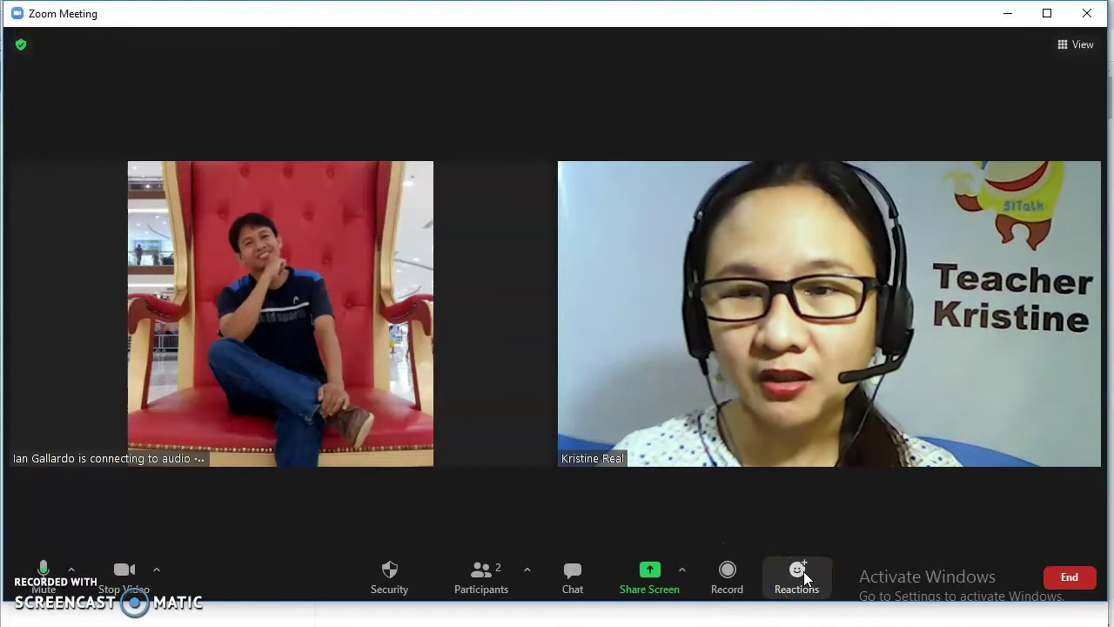
# Unmute your microphone from your own video tile
pyautogui.moveTo(615, 200)
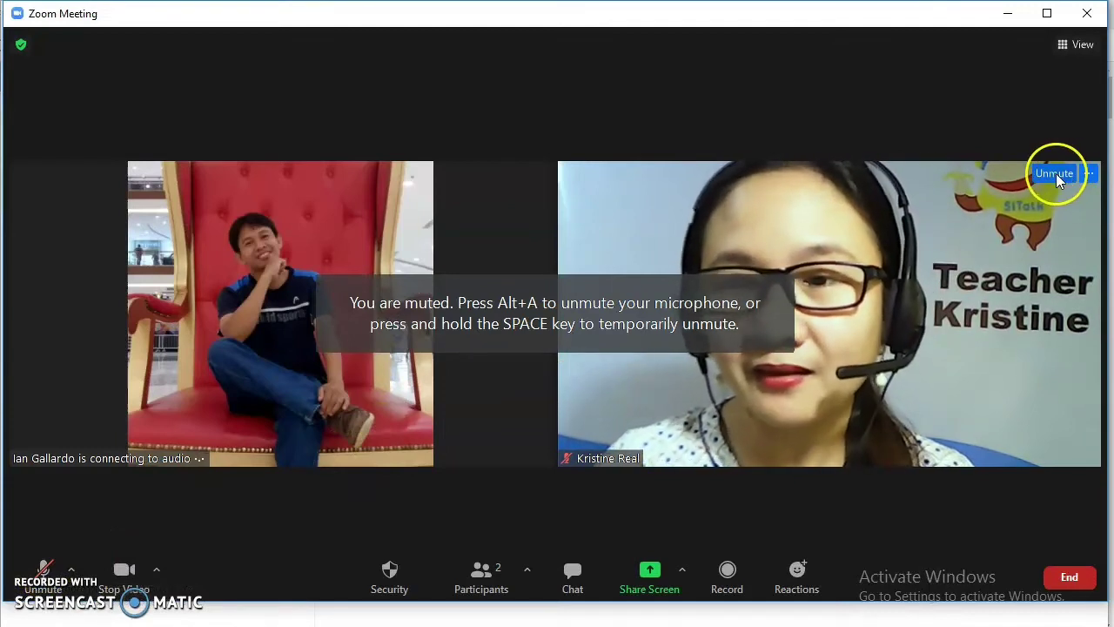
pyautogui.click(1055, 173)
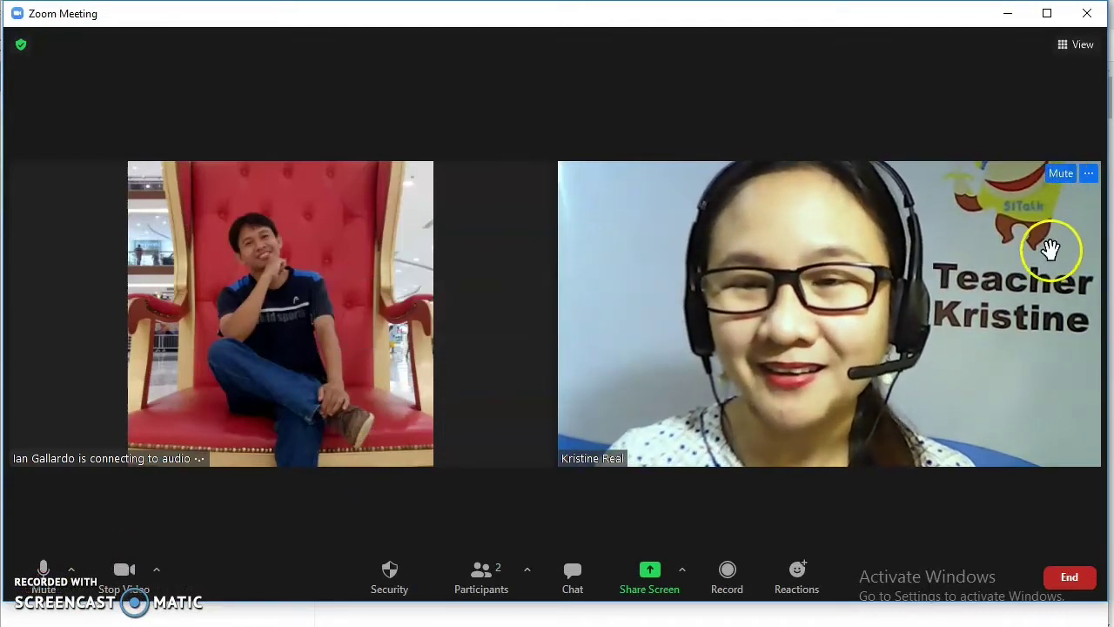
pyautogui.click(1063, 175)
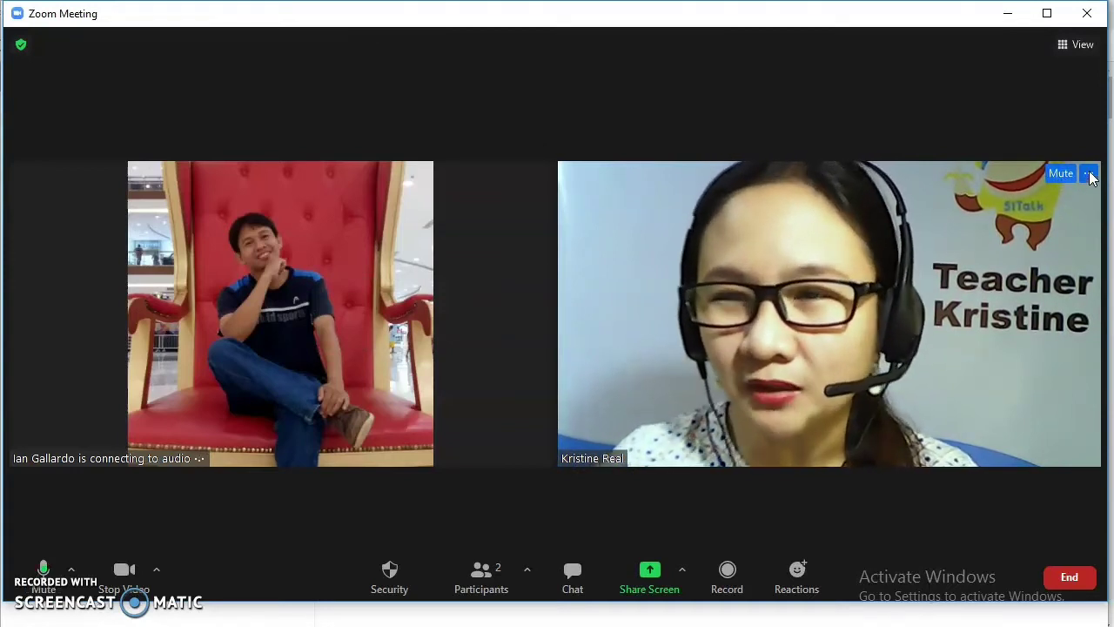
# Rename yourself in the meeting, replacing the old surname with the new one
pyautogui.click(1089, 174)
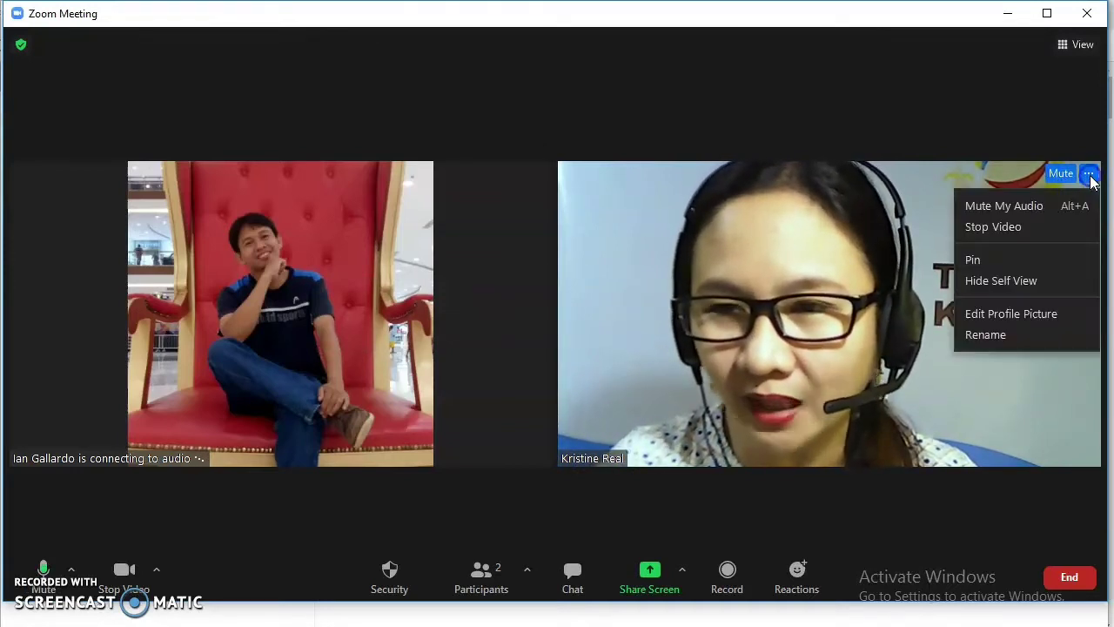
pyautogui.click(1055, 335)
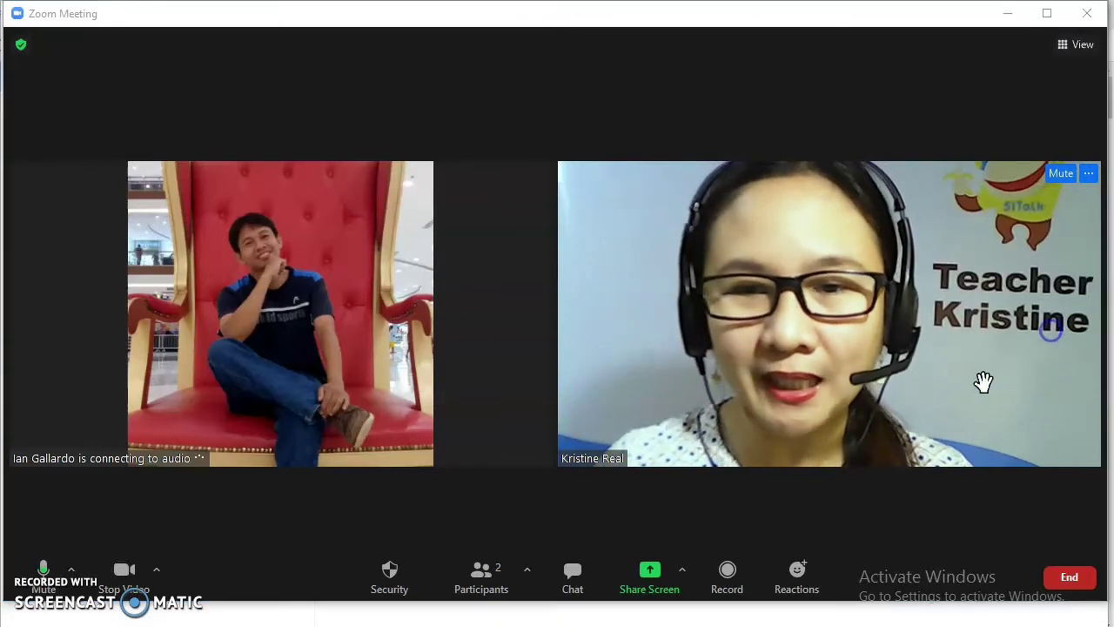
pyautogui.click(515, 318)
pyautogui.press('BackSpace')
pyautogui.press('BackSpace')
pyautogui.press('BackSpace')
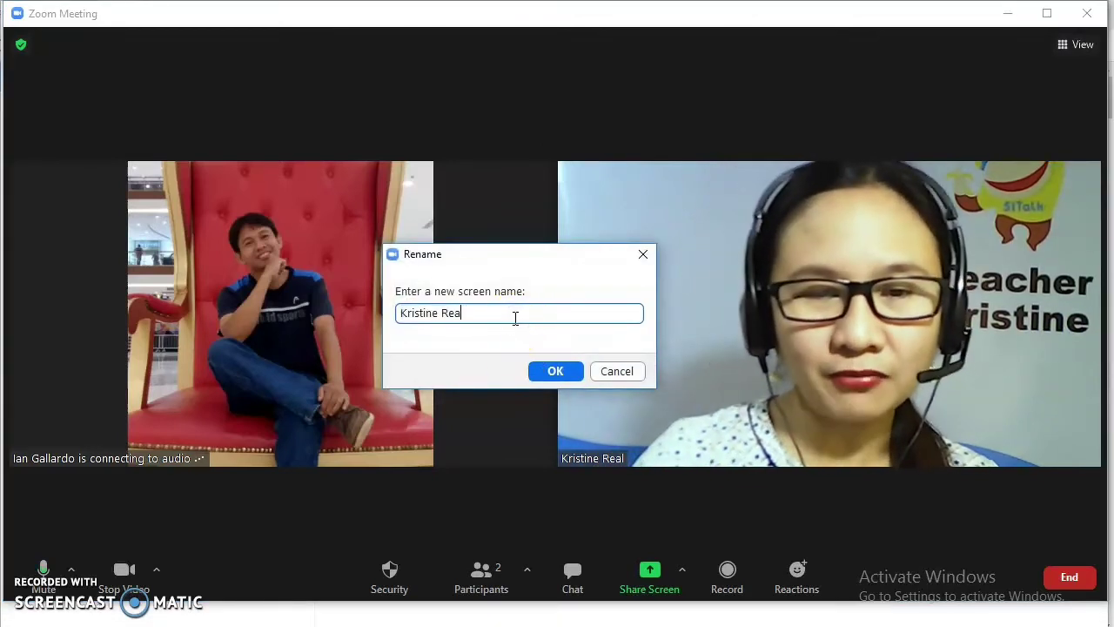
pyautogui.write('Gallardo')
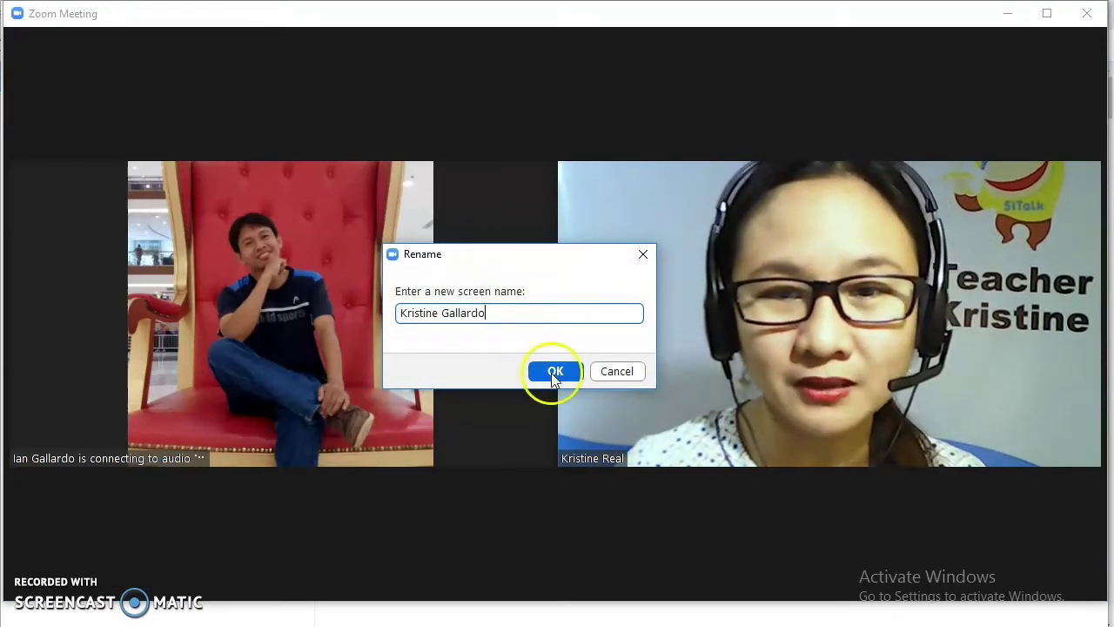
pyautogui.click(553, 372)
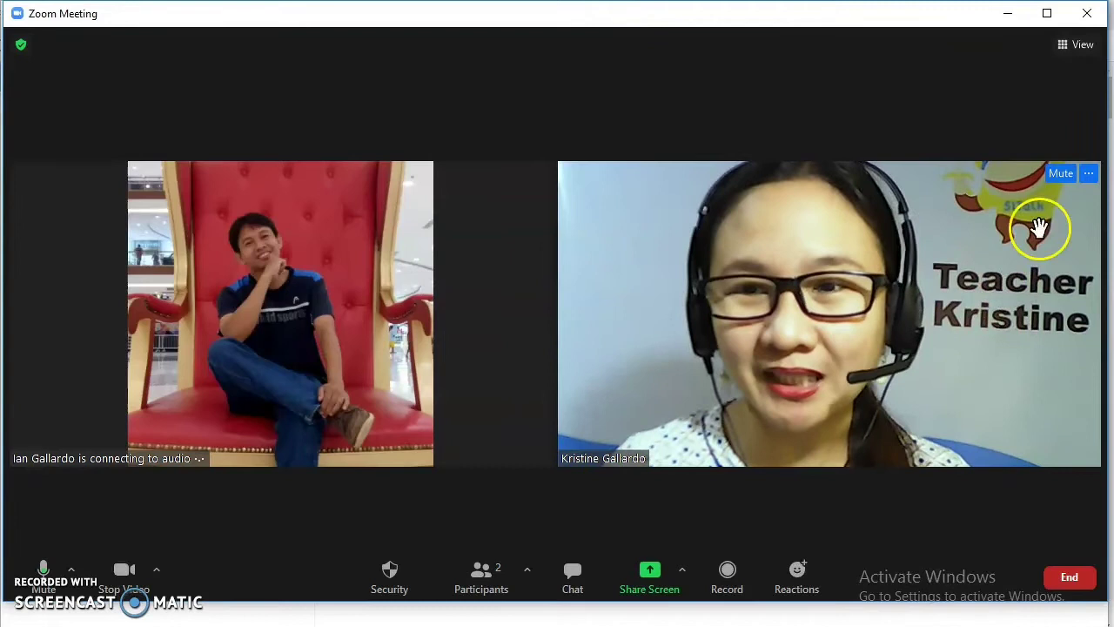
pyautogui.click(1088, 173)
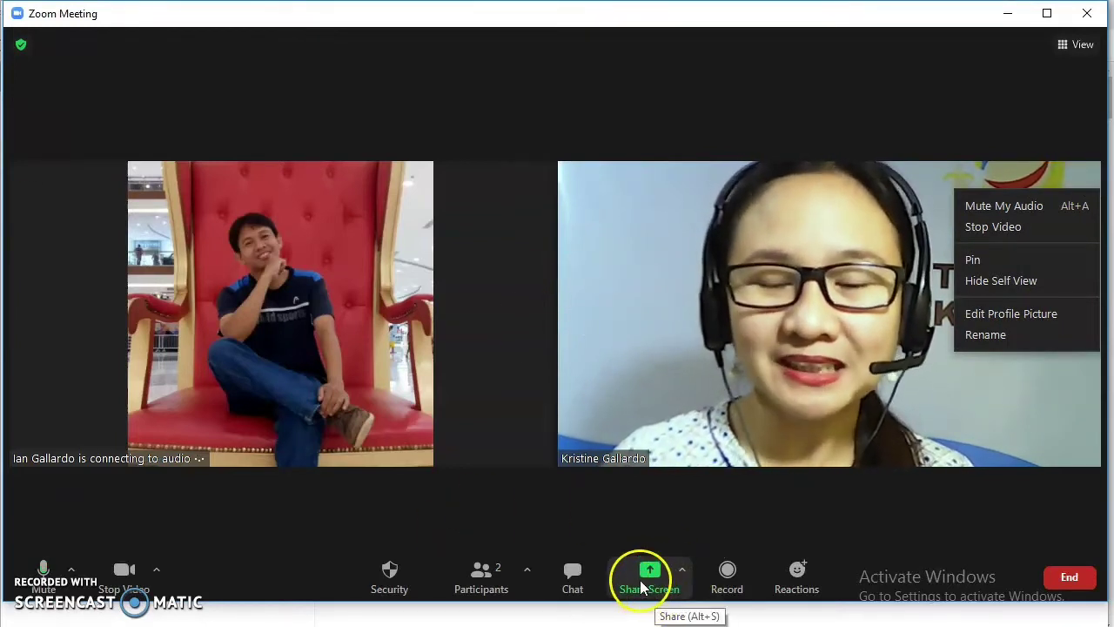
# Share the Wondershare PDFelement window showing the Uncle Paul's Job lesson
pyautogui.click(651, 576)
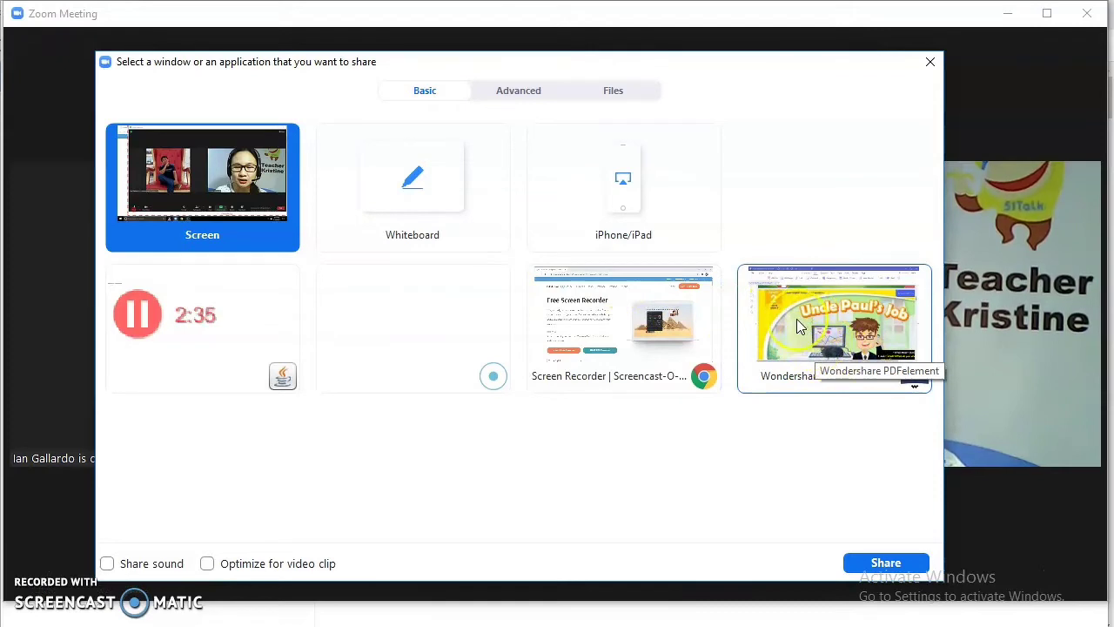
pyautogui.click(770, 325)
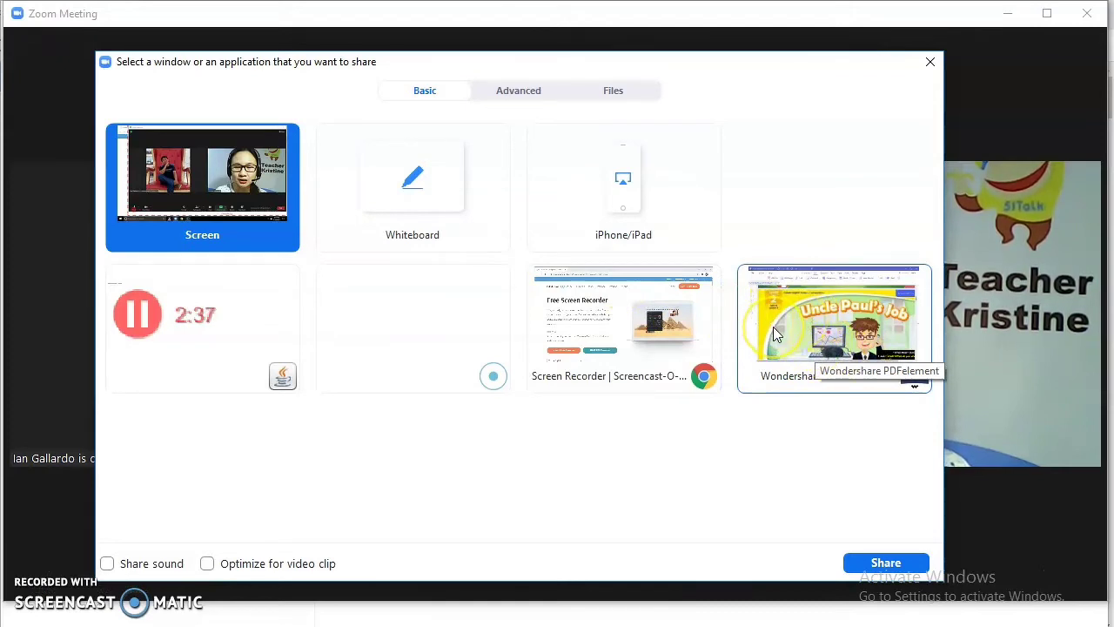
pyautogui.click(816, 344)
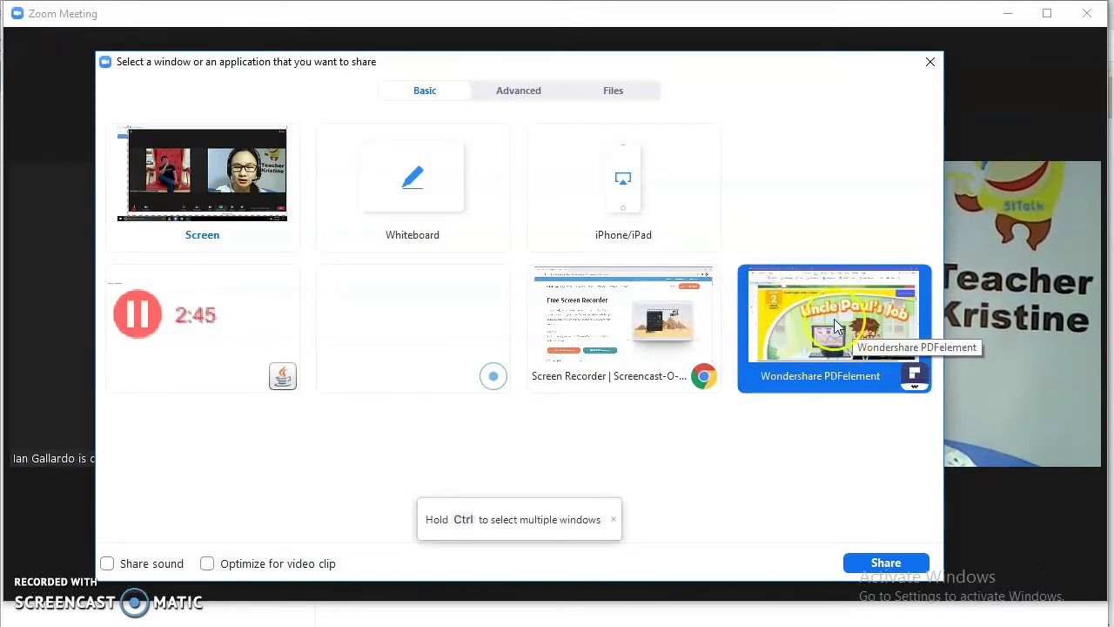
pyautogui.click(883, 562)
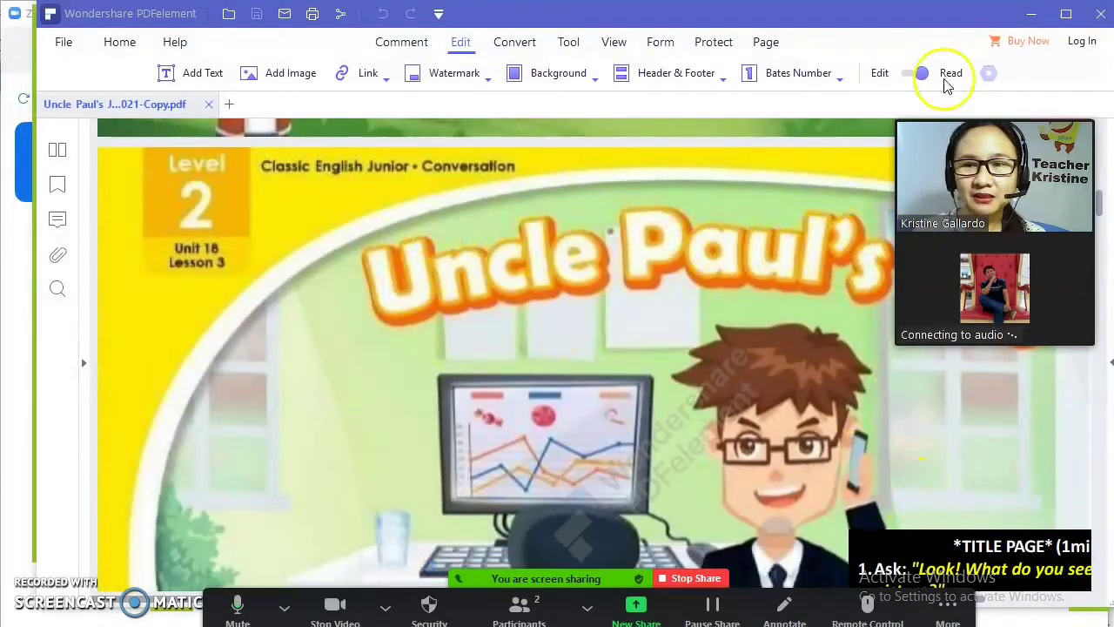
# Move the participant video panel to the top-left, ending in thumbnail view with both videos shown
pyautogui.moveTo(985, 143)
pyautogui.mouseDown()
pyautogui.moveTo(416, 62)
pyautogui.moveTo(134, 68)
pyautogui.moveTo(163, 49)
pyautogui.moveTo(621, 241)
pyautogui.moveTo(721, 233)
pyautogui.moveTo(318, 159)
pyautogui.moveTo(163, 42)
pyautogui.mouseUp()
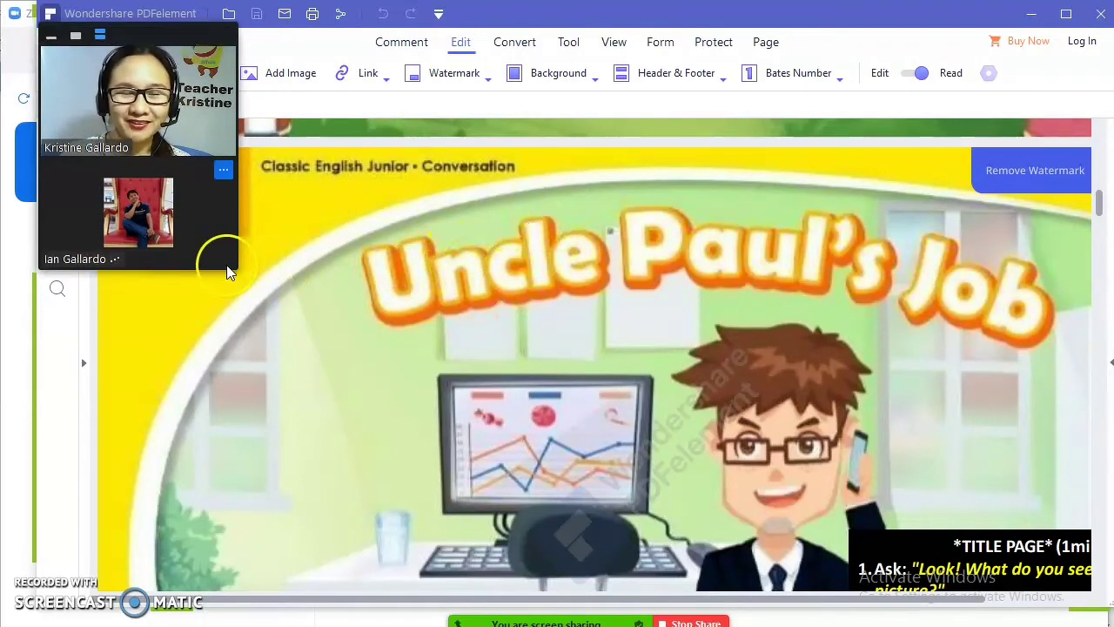
pyautogui.click(75, 38)
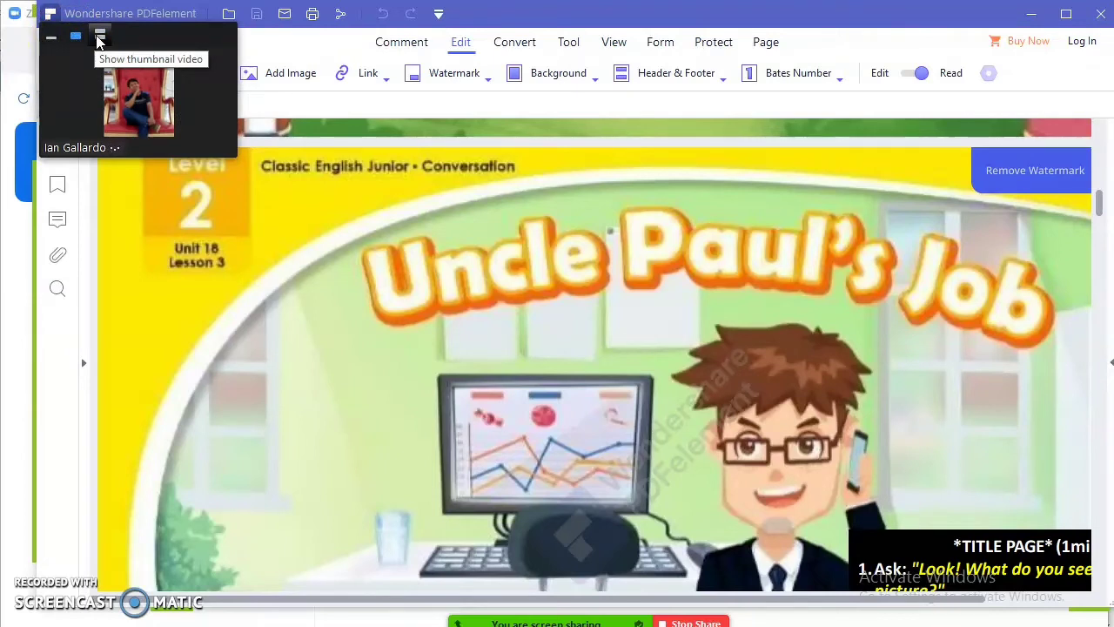
pyautogui.click(99, 38)
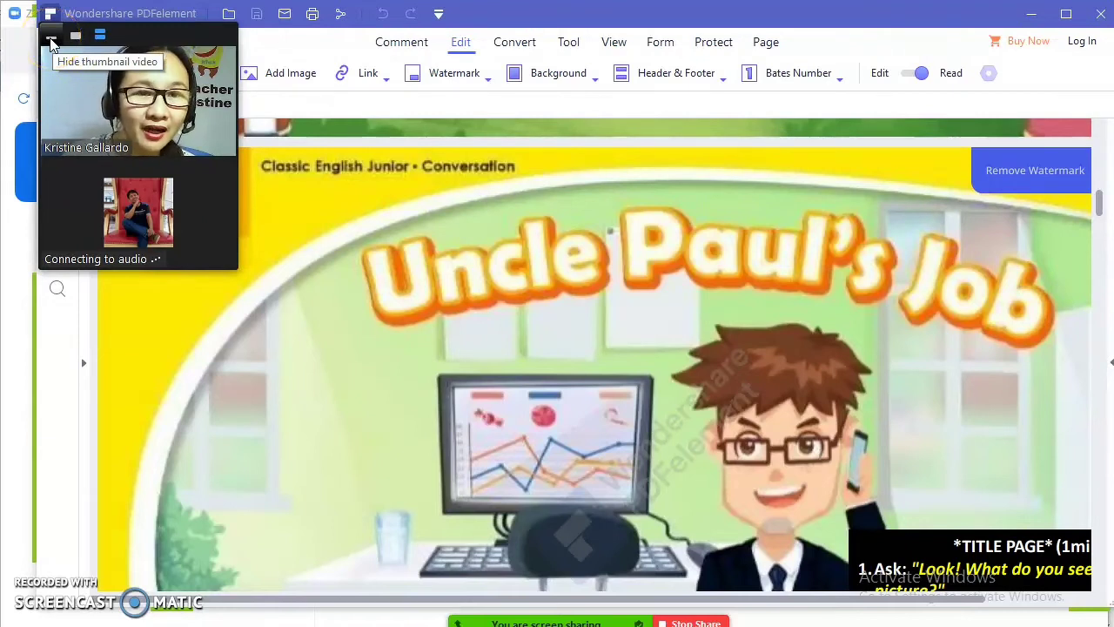
pyautogui.click(51, 39)
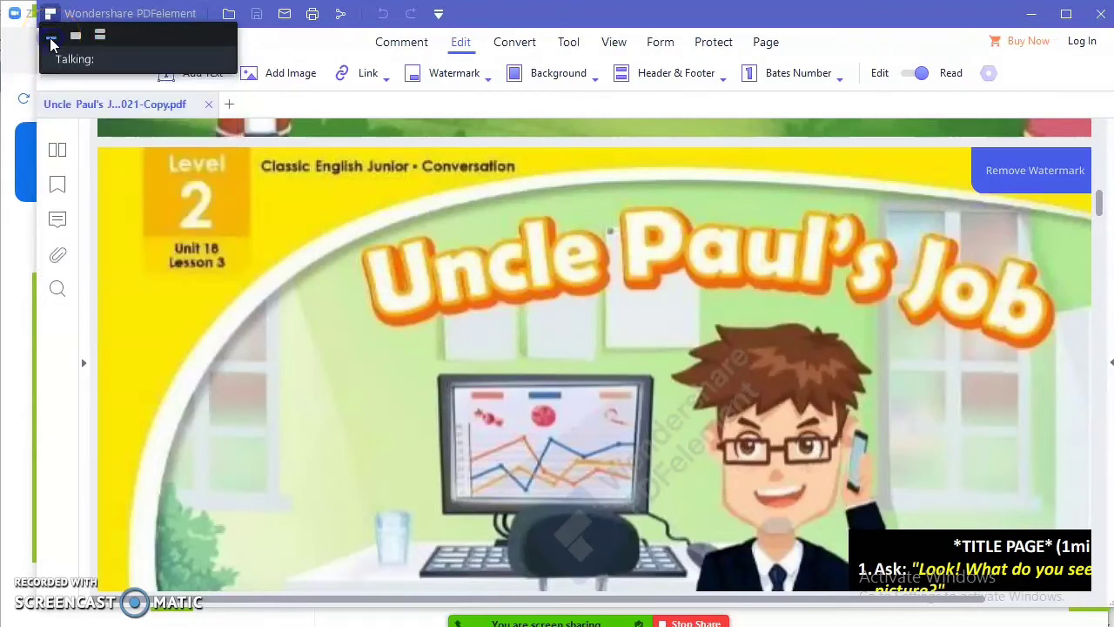
pyautogui.click(100, 39)
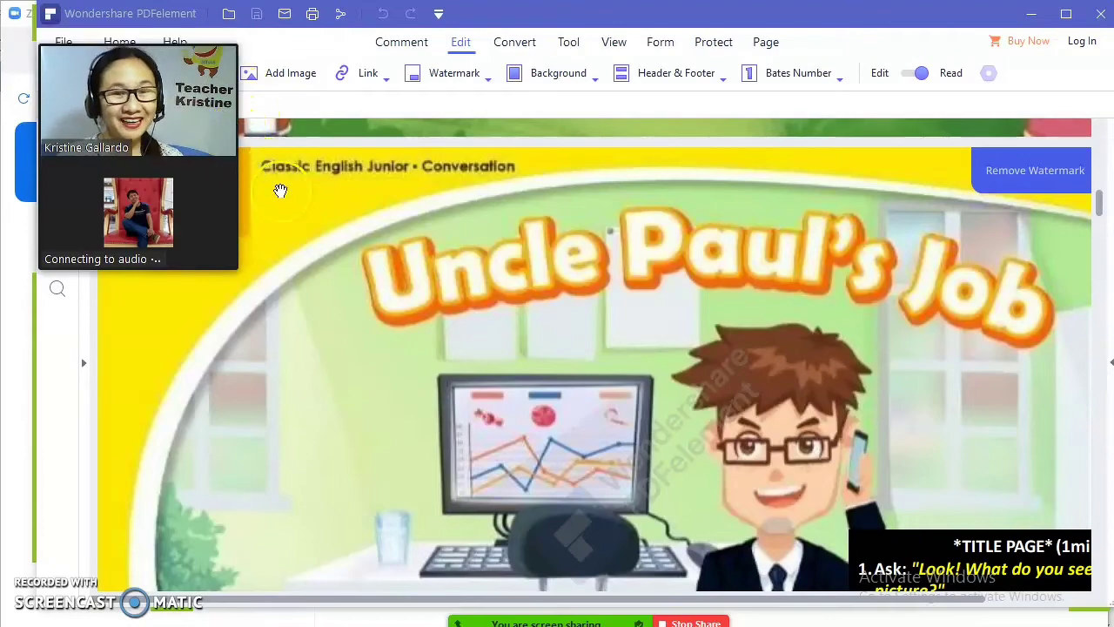
# Scroll the lesson to the page 5 businessman vocabulary slide, then stop sharing
pyautogui.scroll(-10, 607, 313)
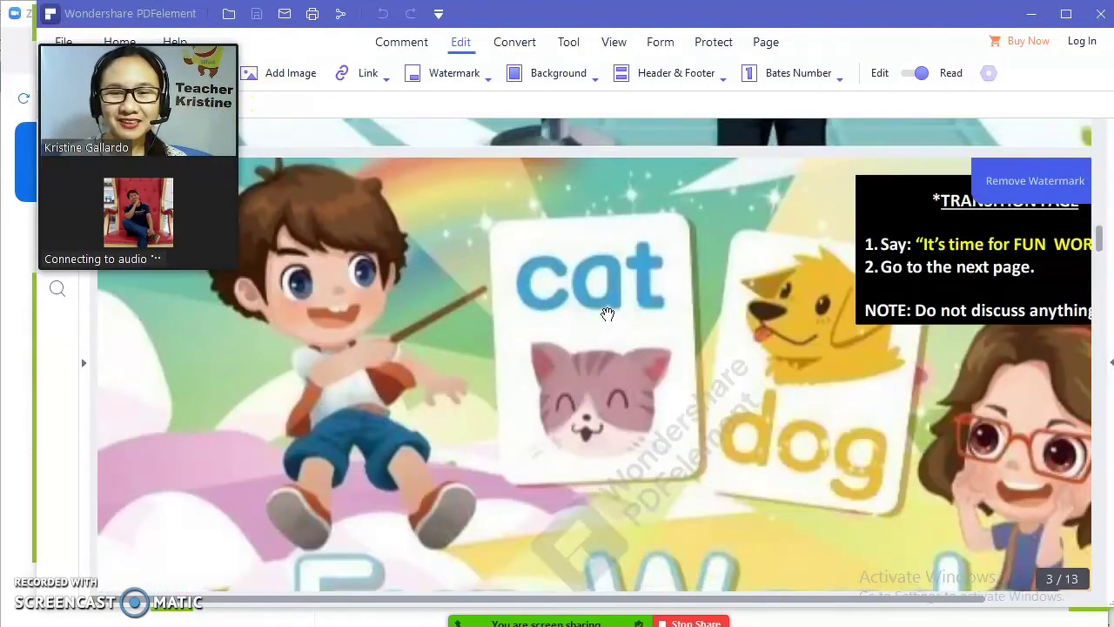
pyautogui.scroll(-3, 605, 313)
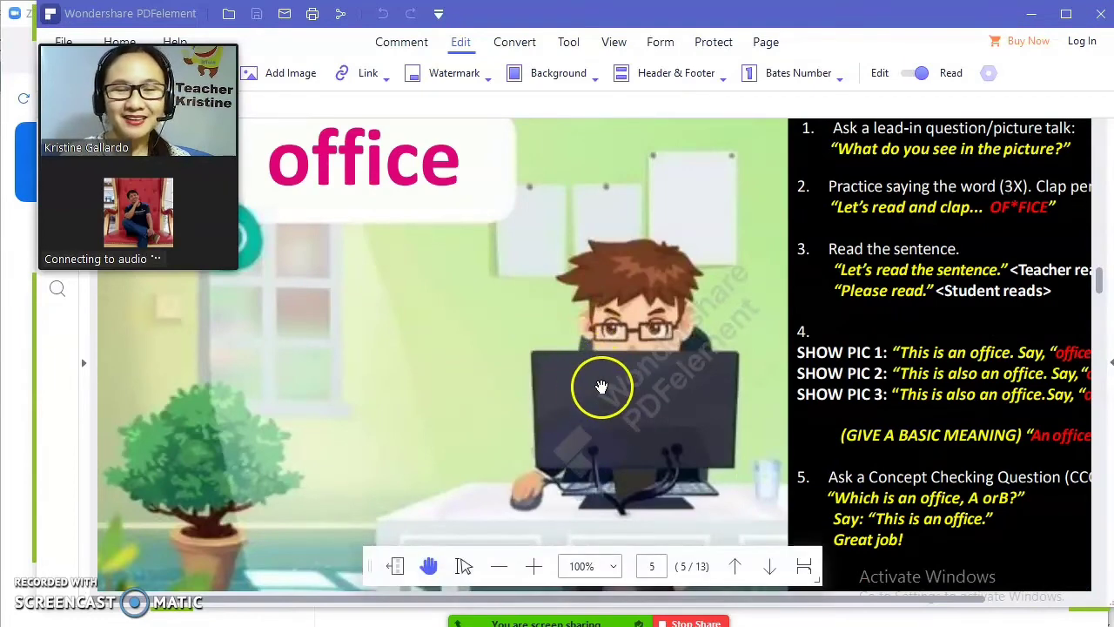
pyautogui.scroll(-5, 601, 387)
pyautogui.scroll(-1, 561, 445)
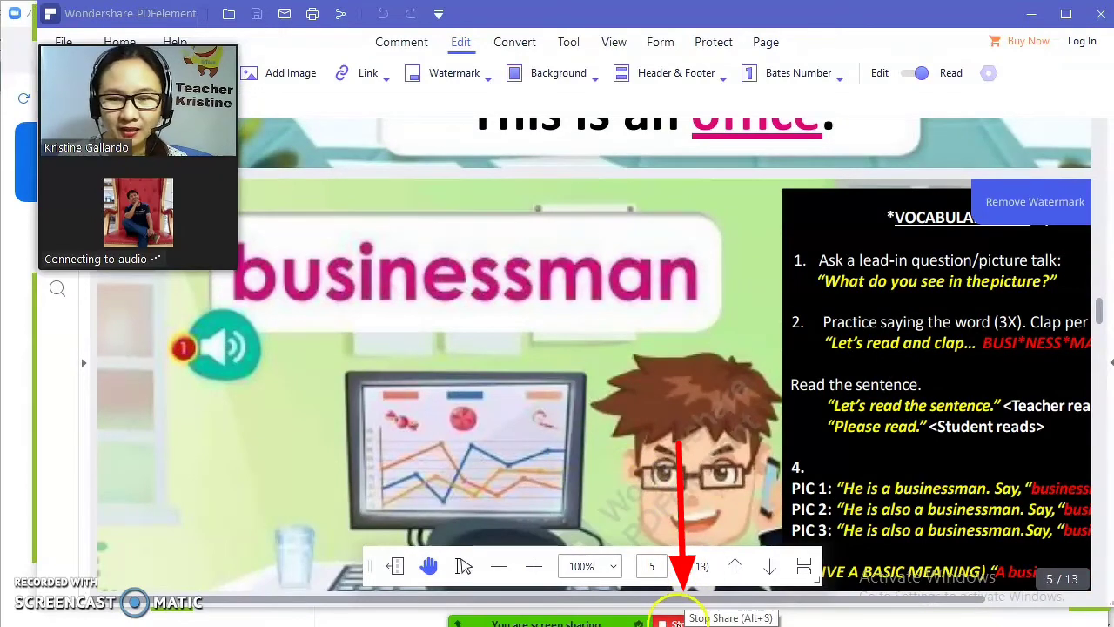
pyautogui.click(680, 617)
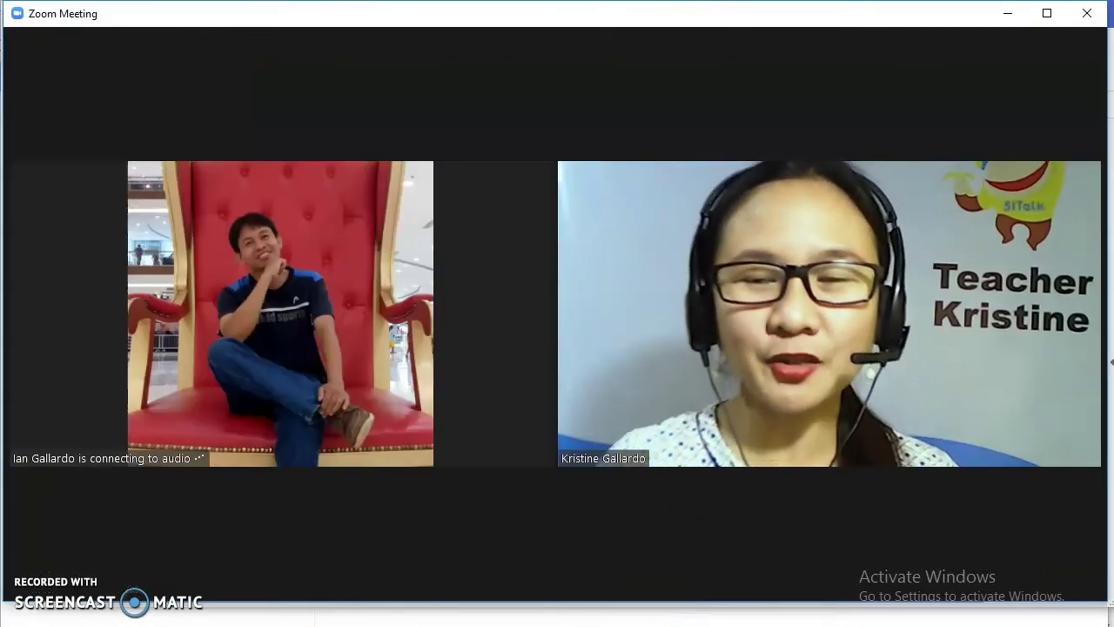